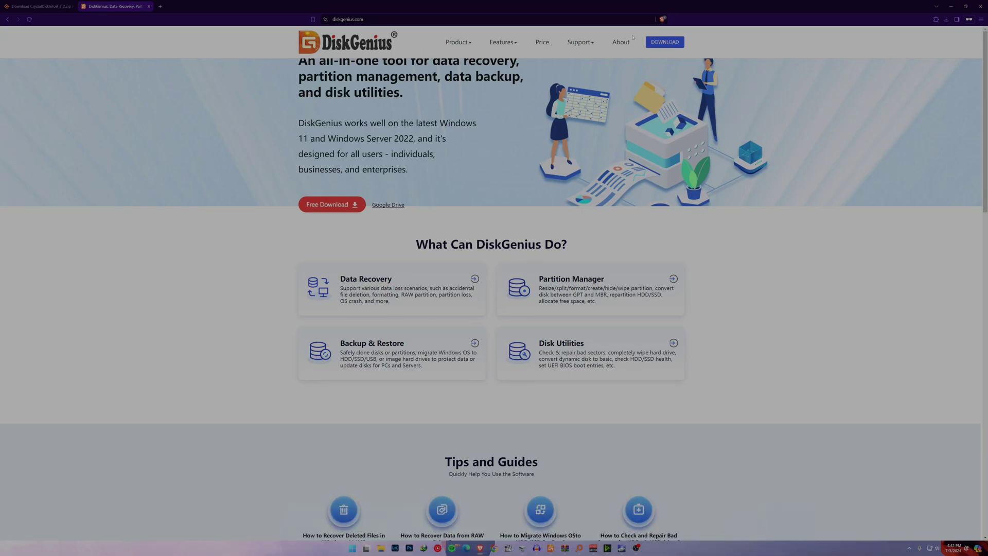
Download the free DiskGenius installer from diskgenius.com's DOWNLOAD link.
click(660, 44)
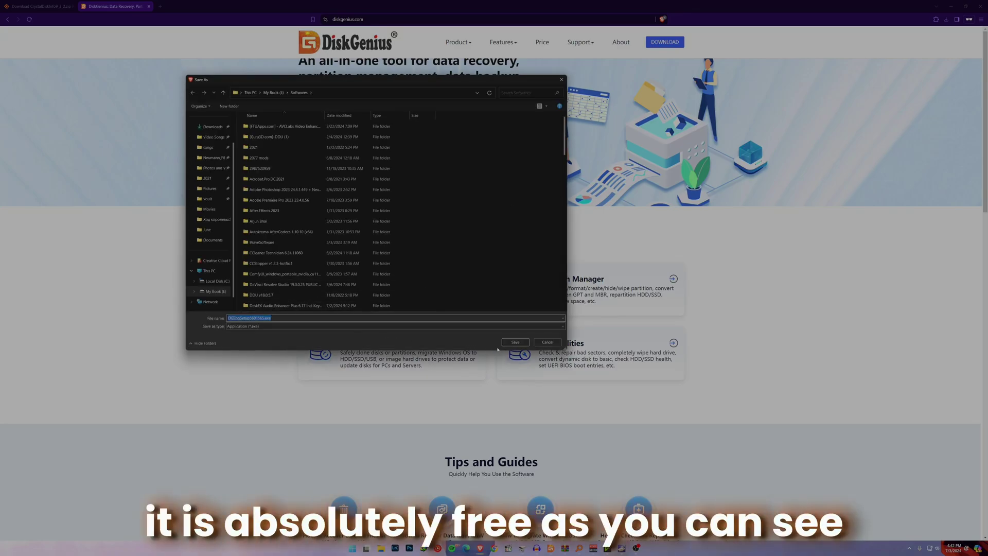
Save the installer into the Softwares folder on the My Book drive.
click(515, 343)
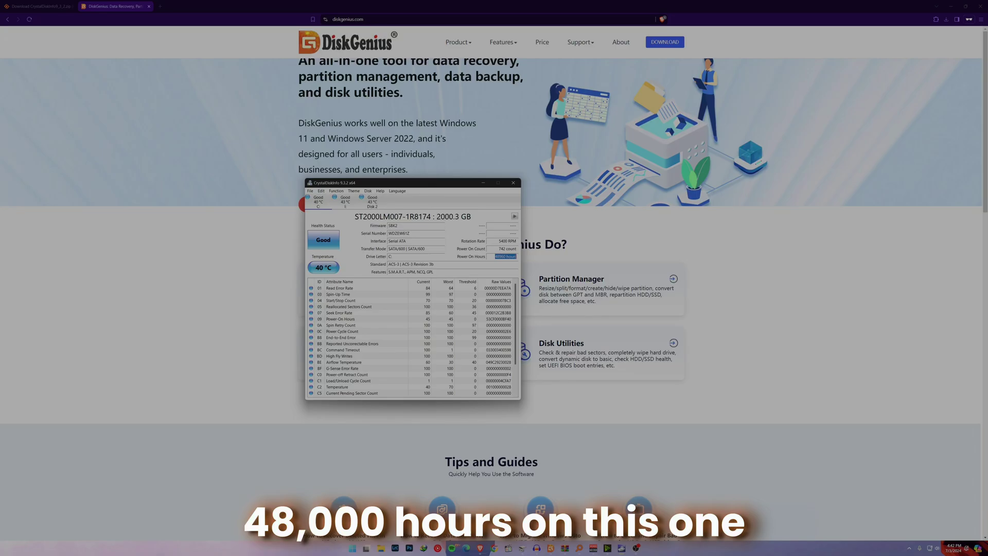
Show the CT500P3SSD8 drive's health on Disk 2 and highlight its Power On Count.
click(373, 202)
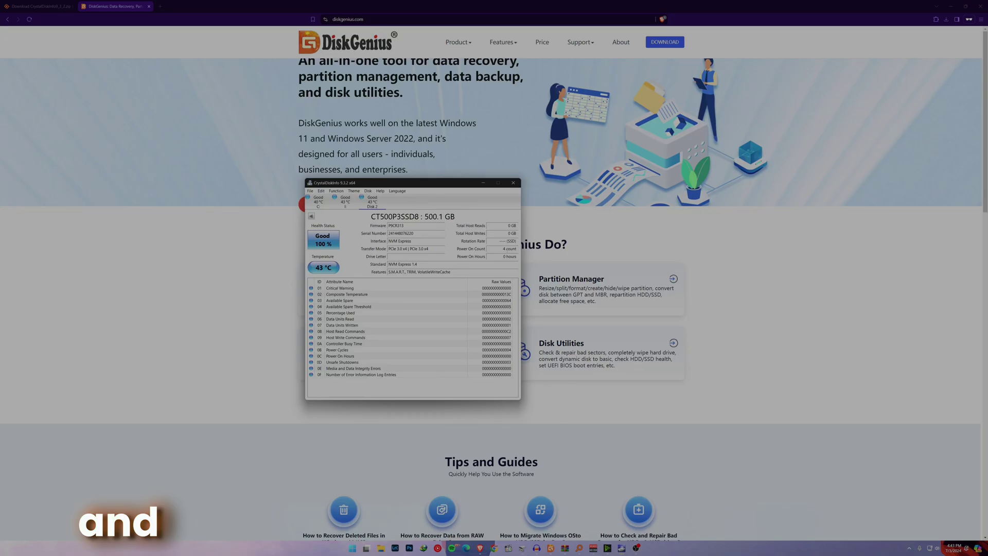
mouse_move(502, 249)
mouse_down()
mouse_move(528, 256)
mouse_move(516, 257)
mouse_up()
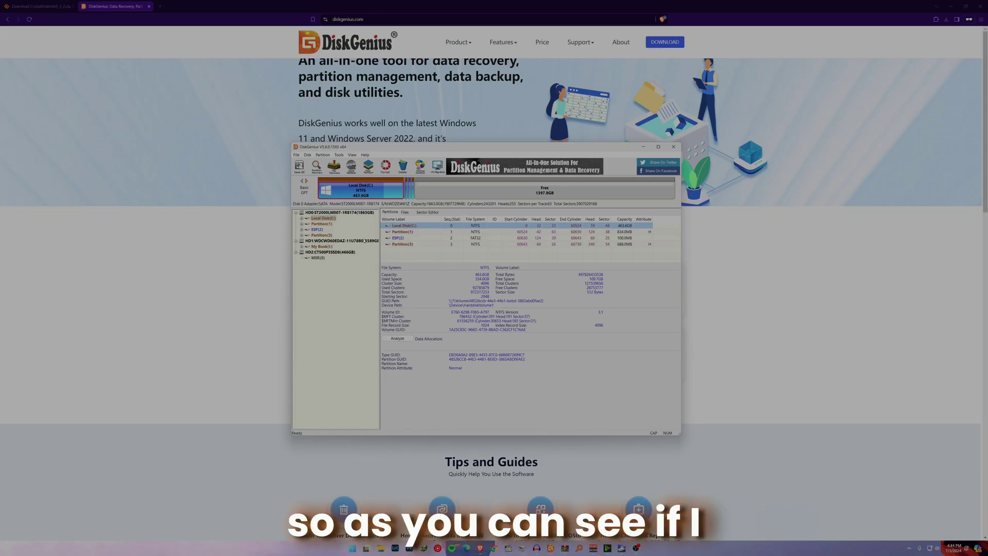
Select the HD0:ST2000LM007 system disk and bring up the Tools menu.
click(338, 211)
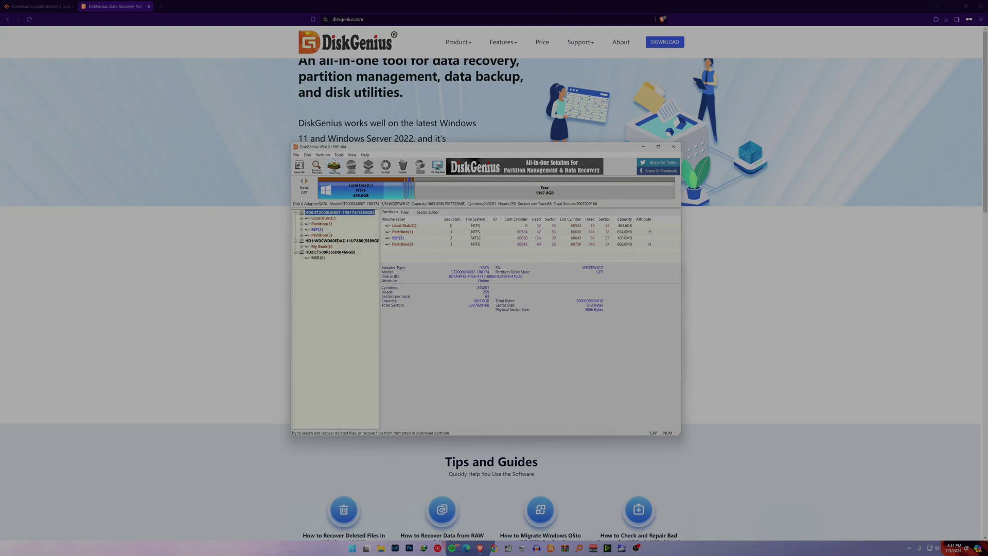
click(339, 154)
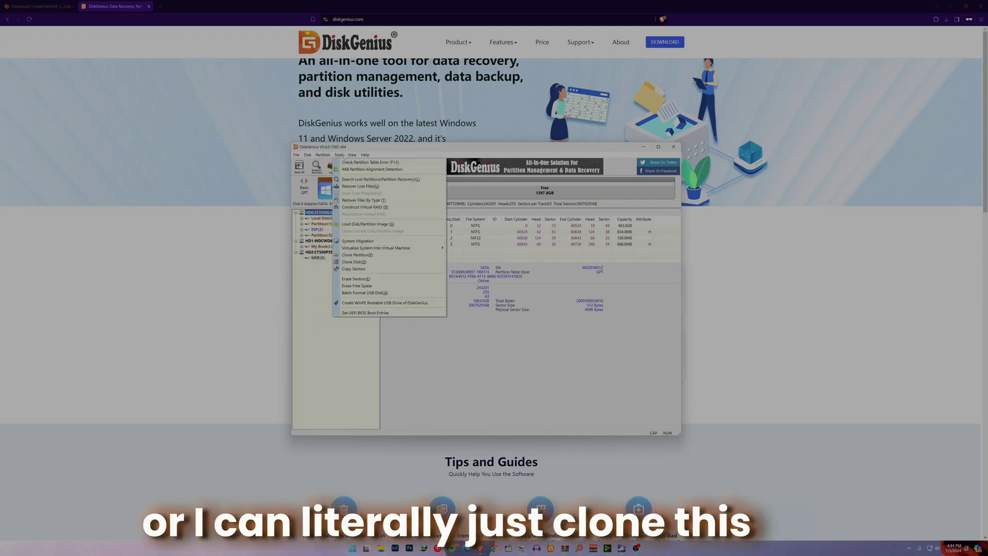
Open Clone Disk, then cancel both the source disk picker and the Clone Disk dialog.
click(369, 262)
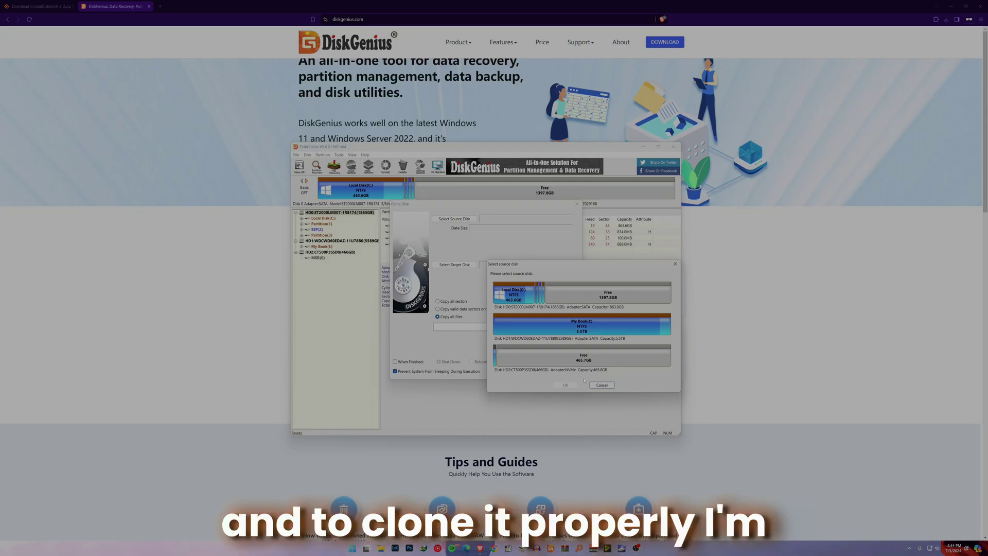
click(602, 384)
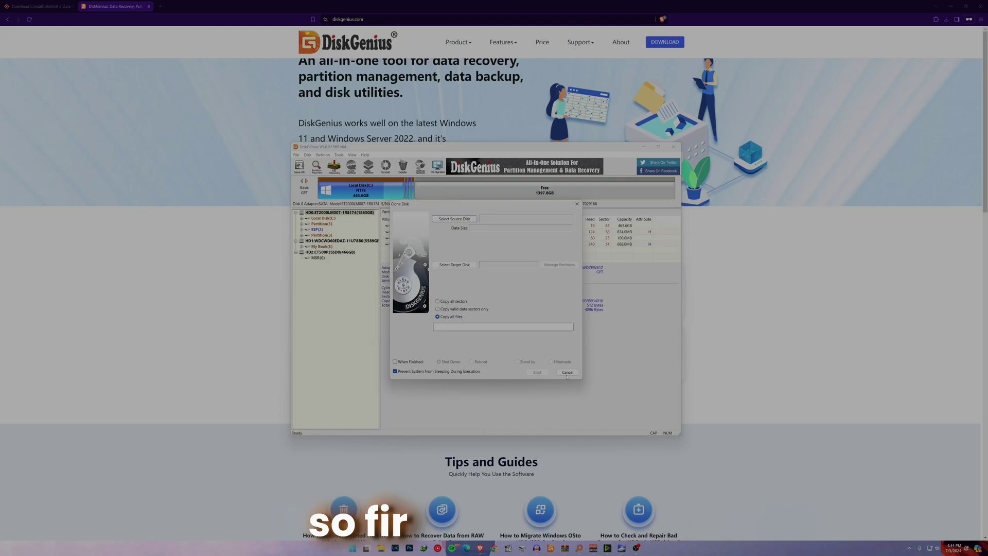
click(566, 375)
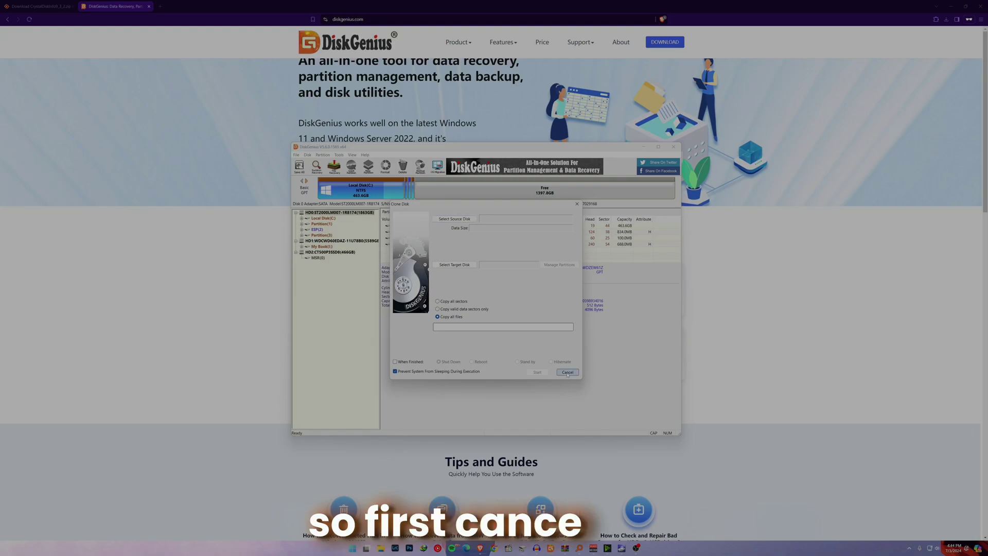
Start OS Migration with the free 465.7GB HD2 NVMe disk as the target.
click(437, 166)
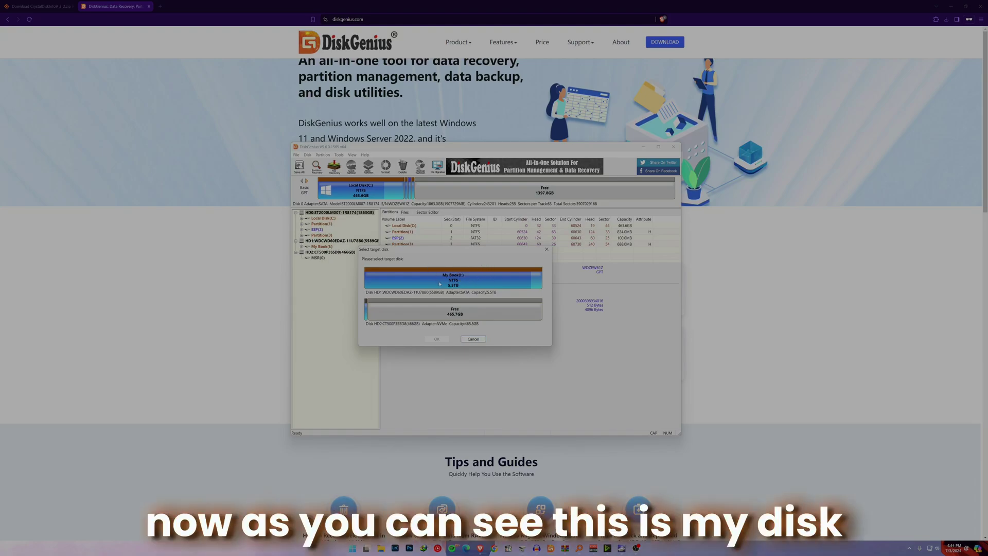
drag(406, 256, 418, 292)
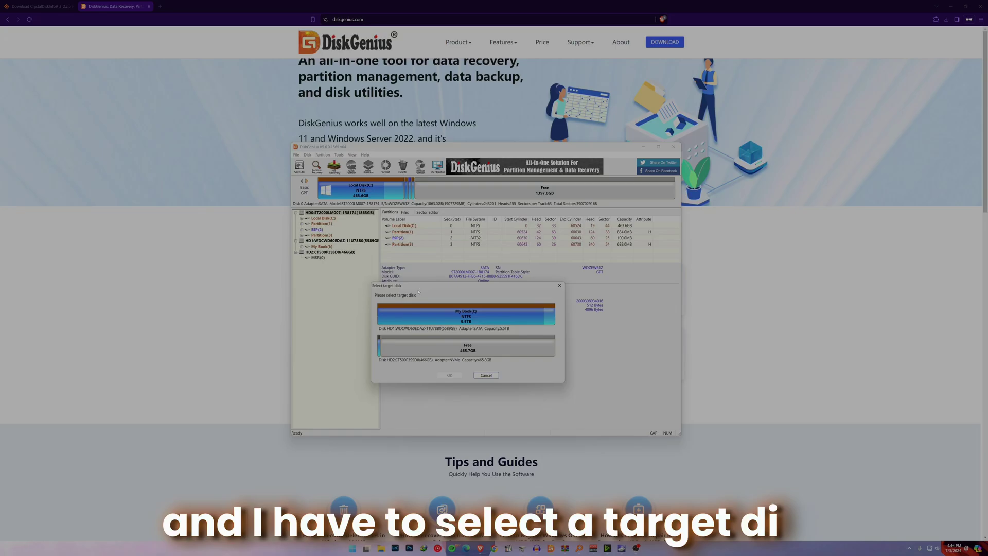
click(457, 354)
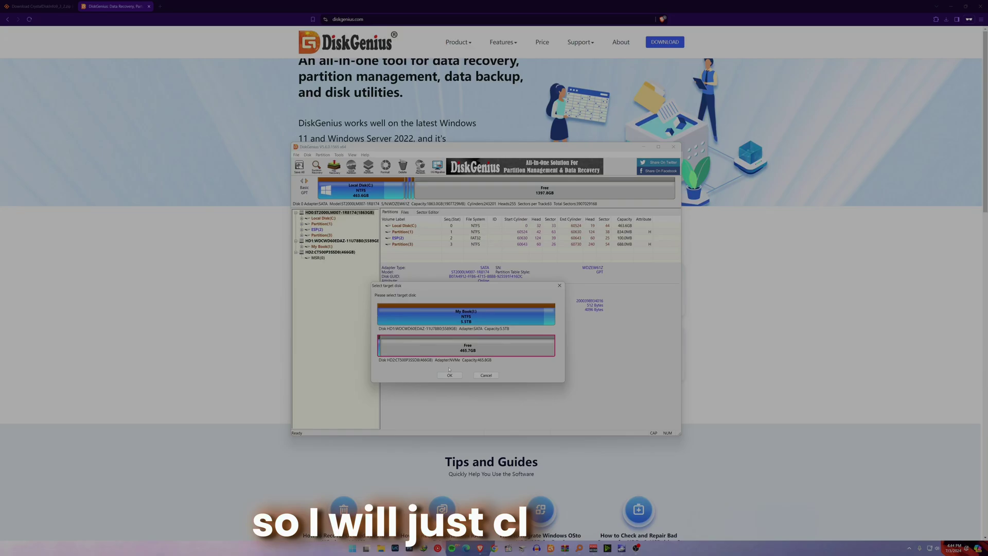
click(448, 376)
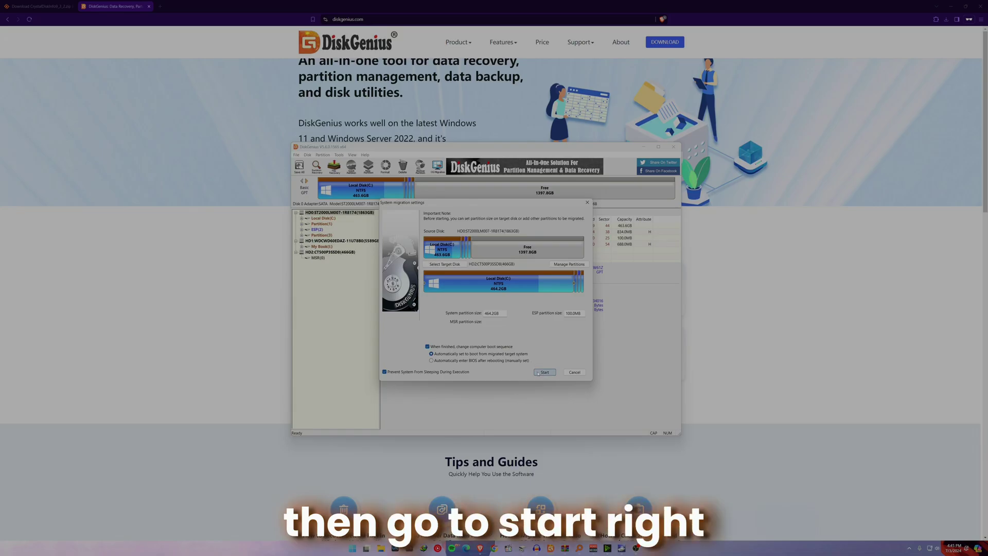
Start migrating to the CT500P3SSD8 drive and accept overwriting all its data.
click(538, 373)
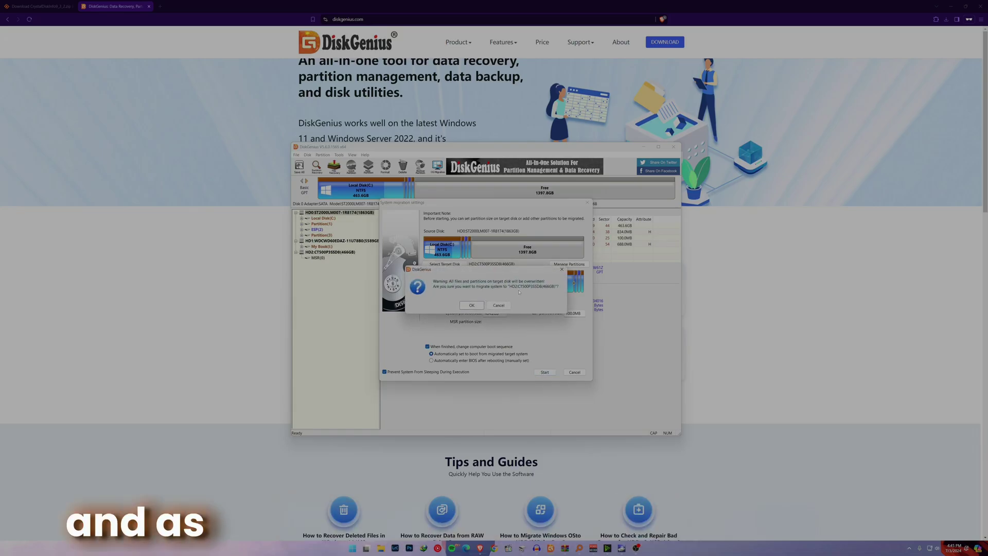
drag(502, 270, 549, 290)
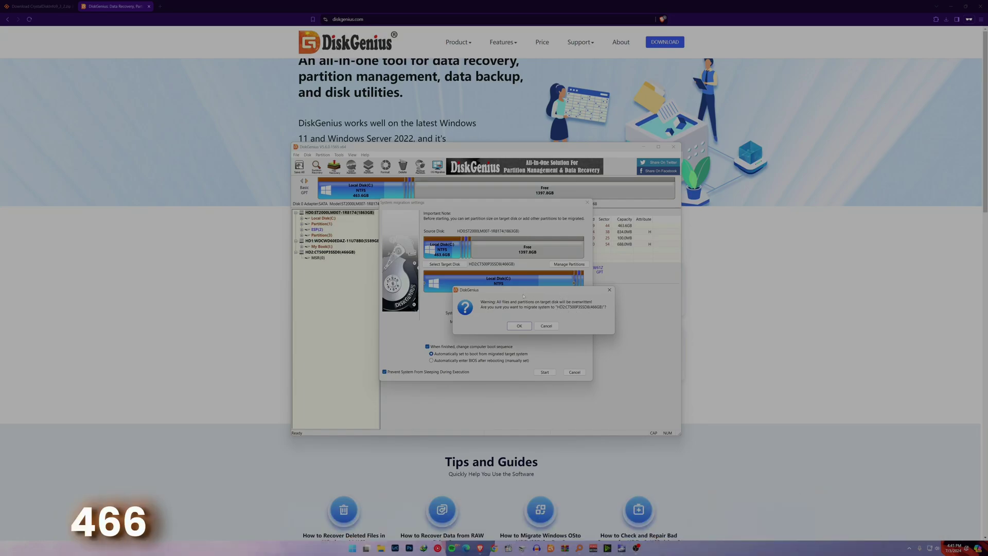
drag(524, 294, 573, 304)
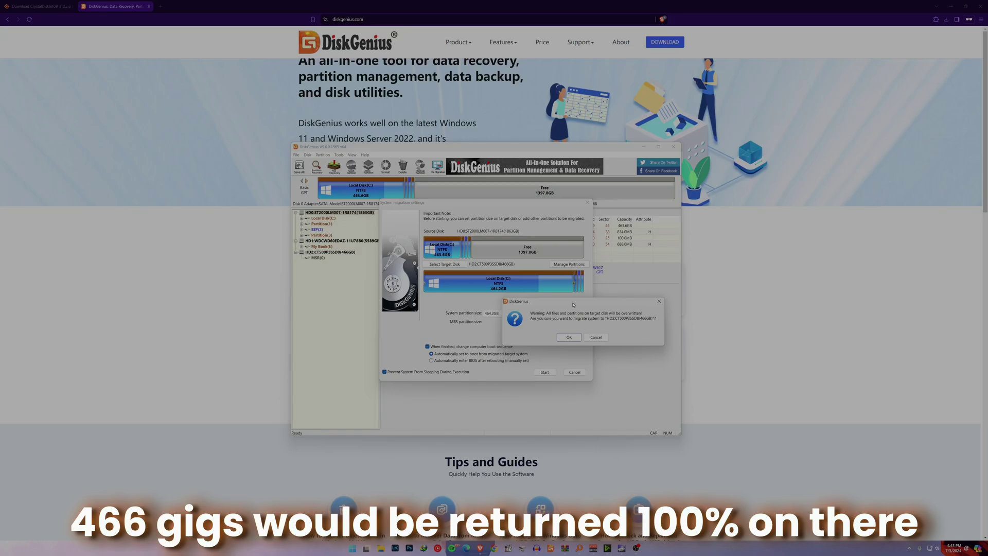
click(569, 337)
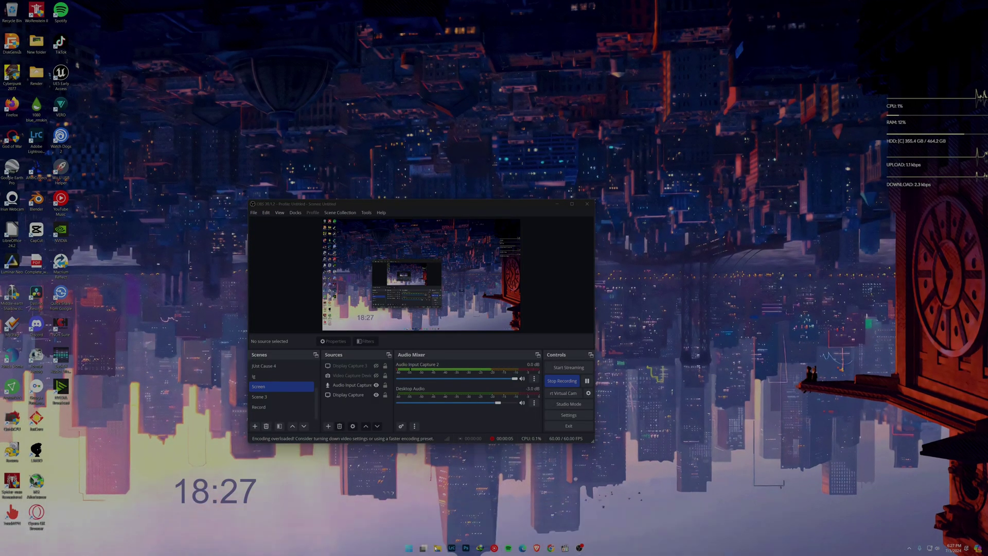
Open Disk Management from the Start context menu, plus a File Explorer window.
right_click(409, 549)
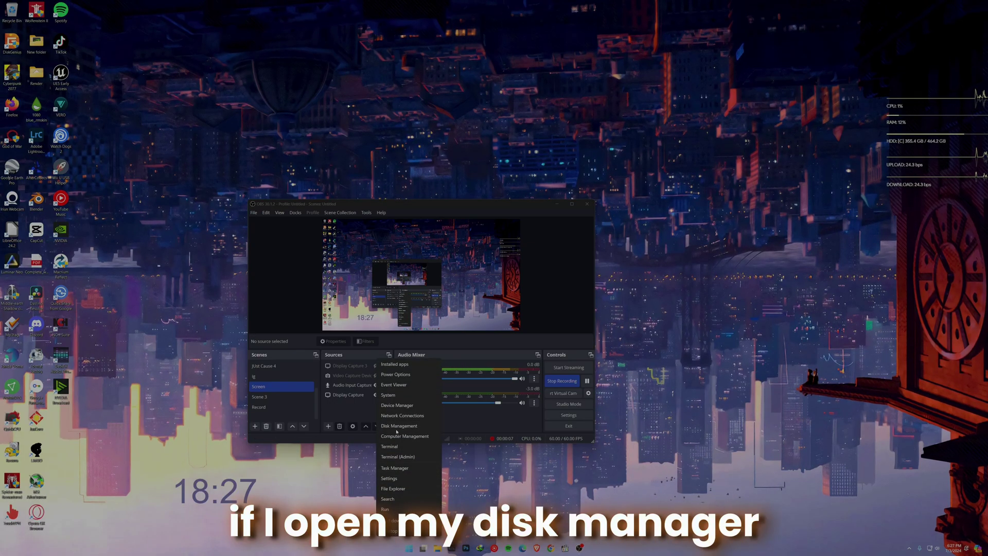
click(397, 430)
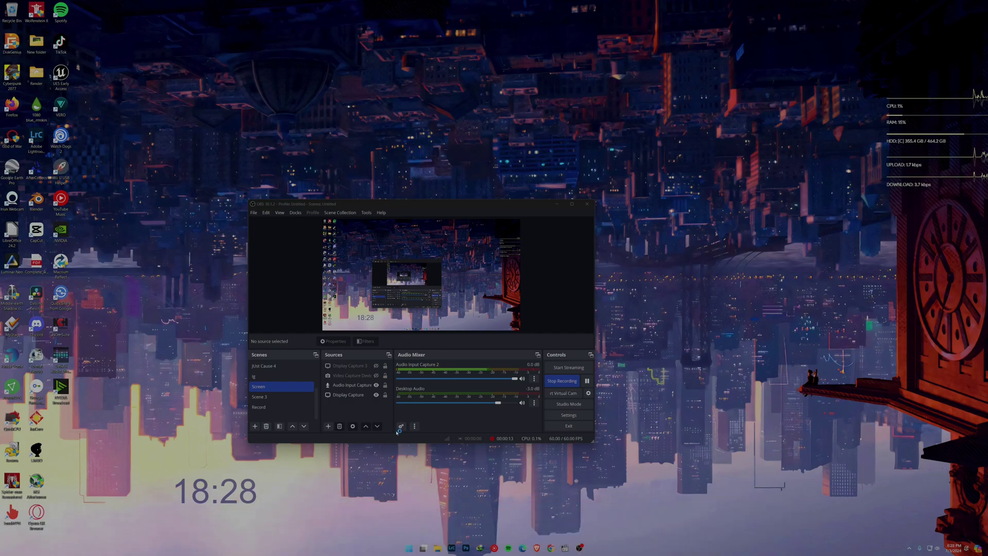
key(super+e)
mouse_move(438, 547)
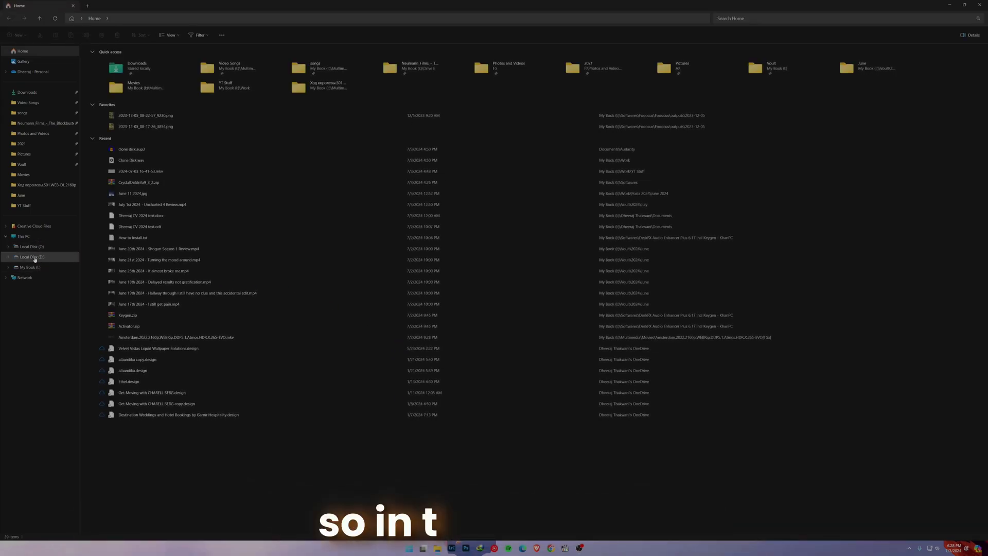
Check Local Disks C: and D: in Explorer and the (D:) partition in Disk Management's disk map.
click(33, 257)
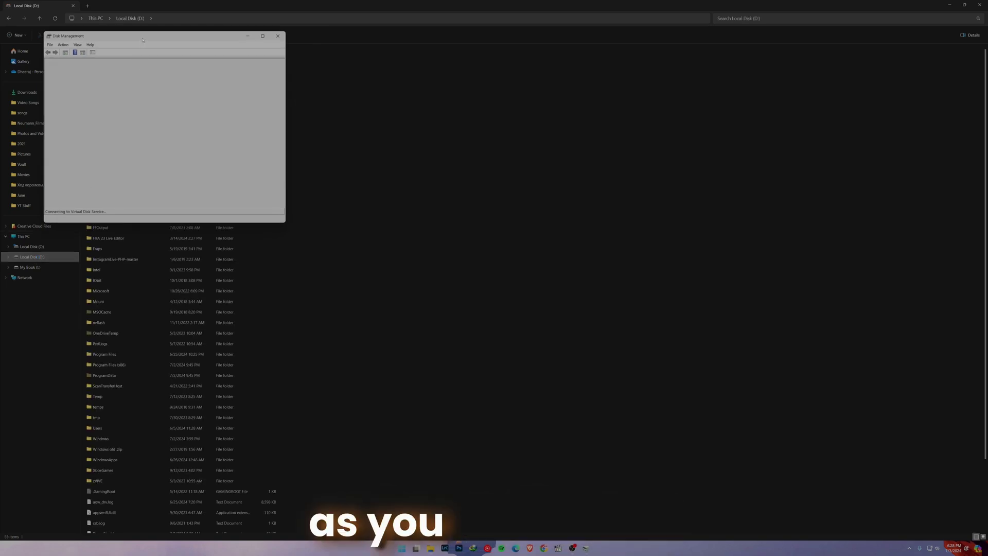
drag(142, 40, 529, 82)
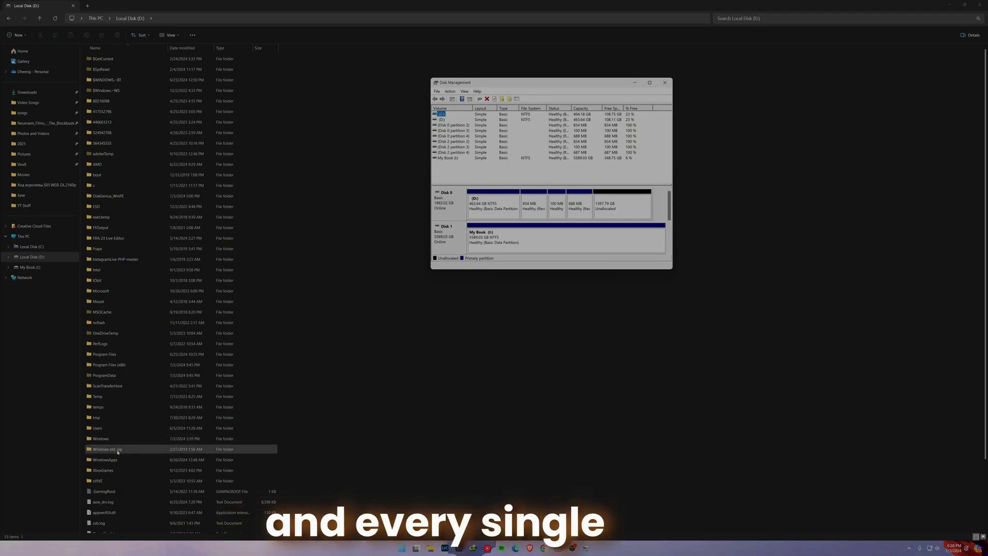
click(32, 246)
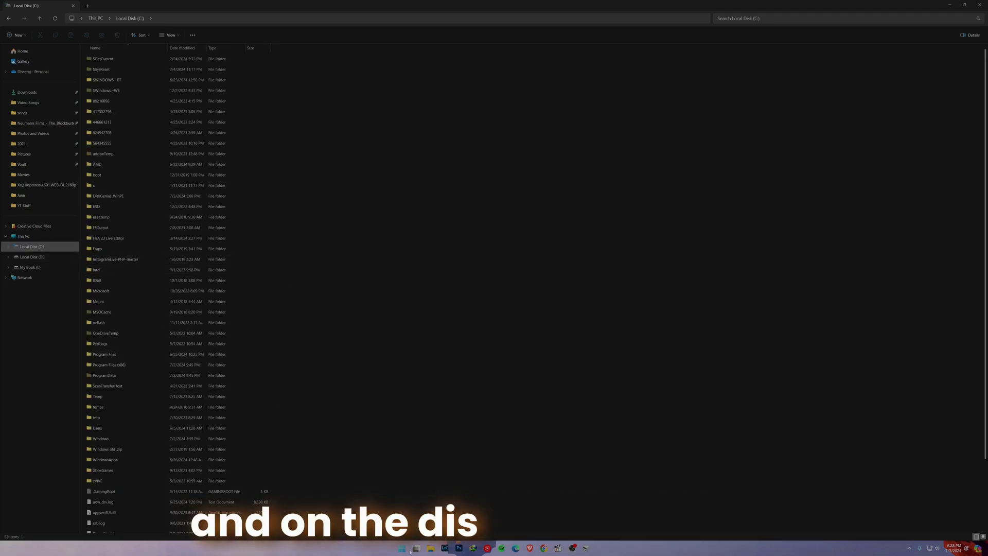
click(592, 551)
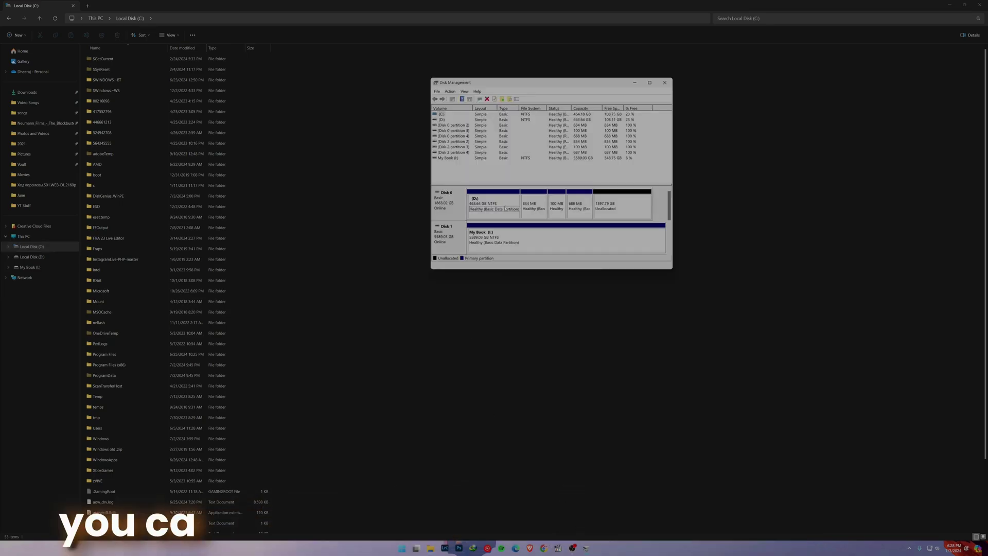
click(478, 208)
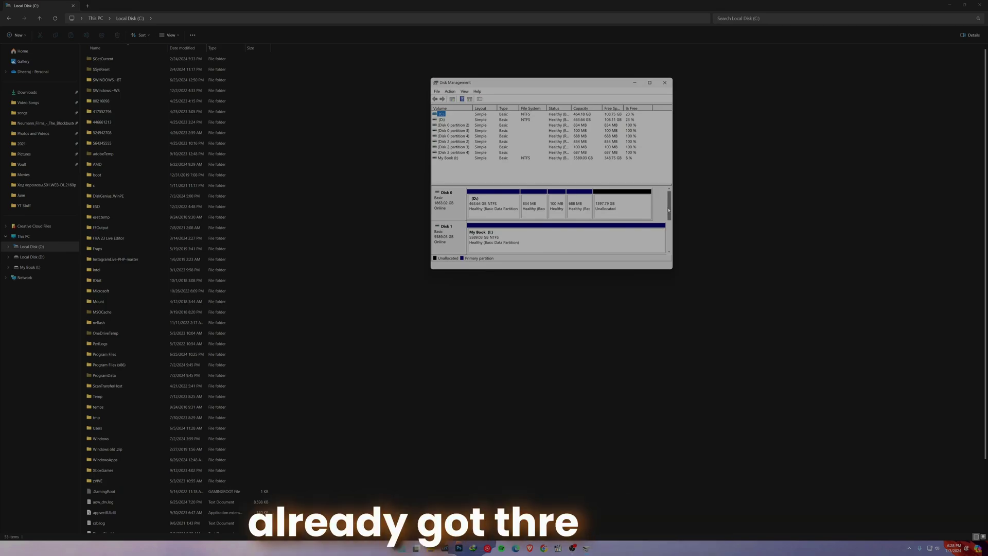
drag(667, 209, 672, 229)
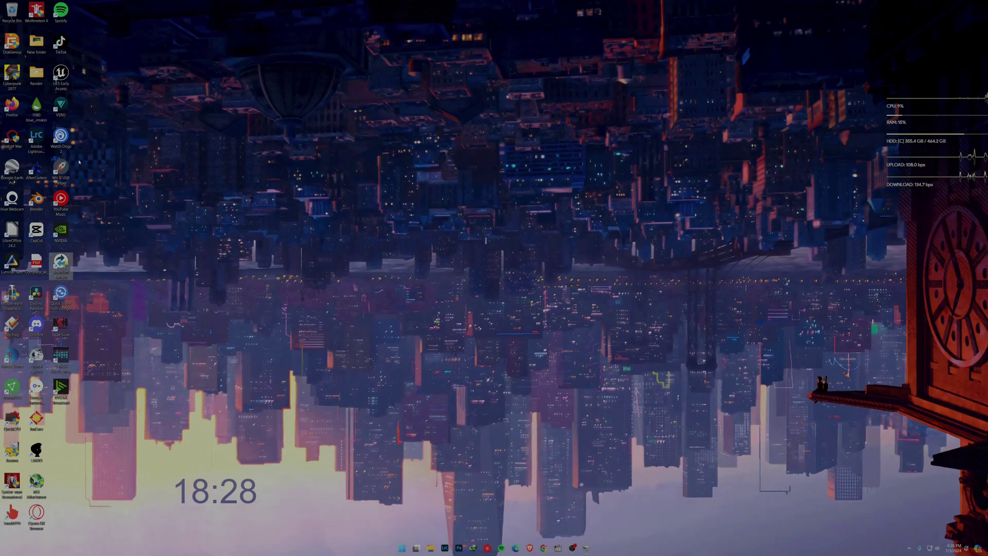
Select the DiskGenius desktop shortcut and bring back the Local Disk (C:) Explorer window.
click(15, 46)
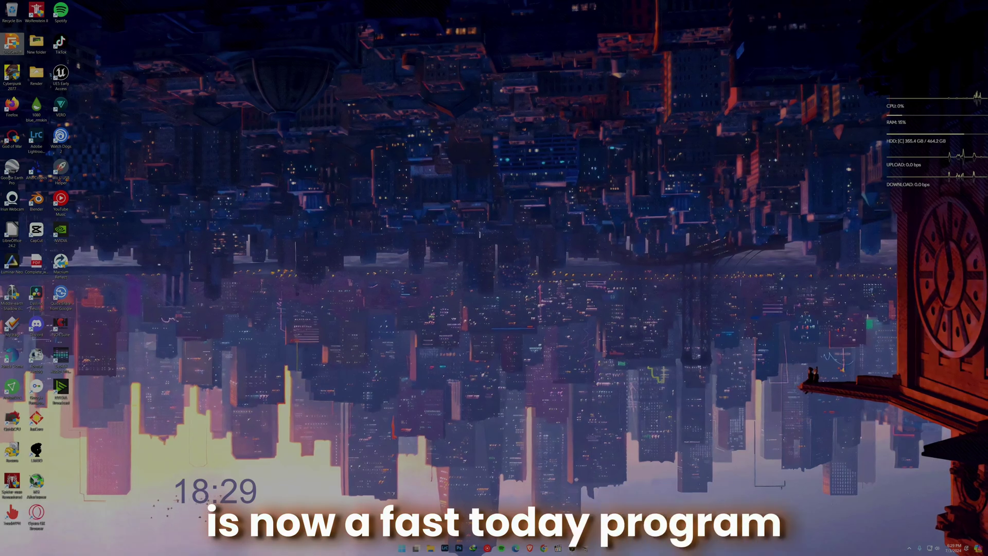
mouse_move(436, 550)
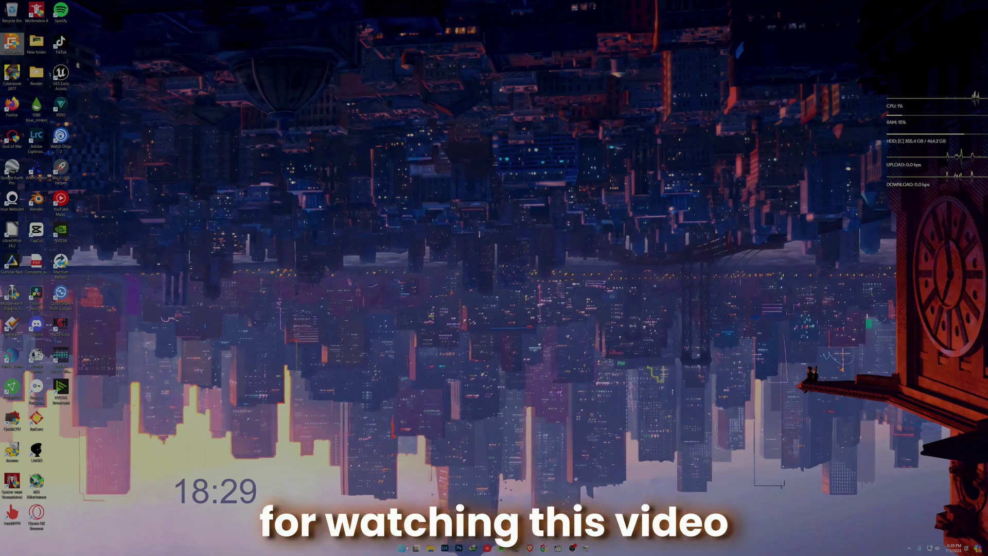
Verify Disk 2's C: is the boot volume in Disk Management, then open the CrystalDiskInfo zip.
click(430, 494)
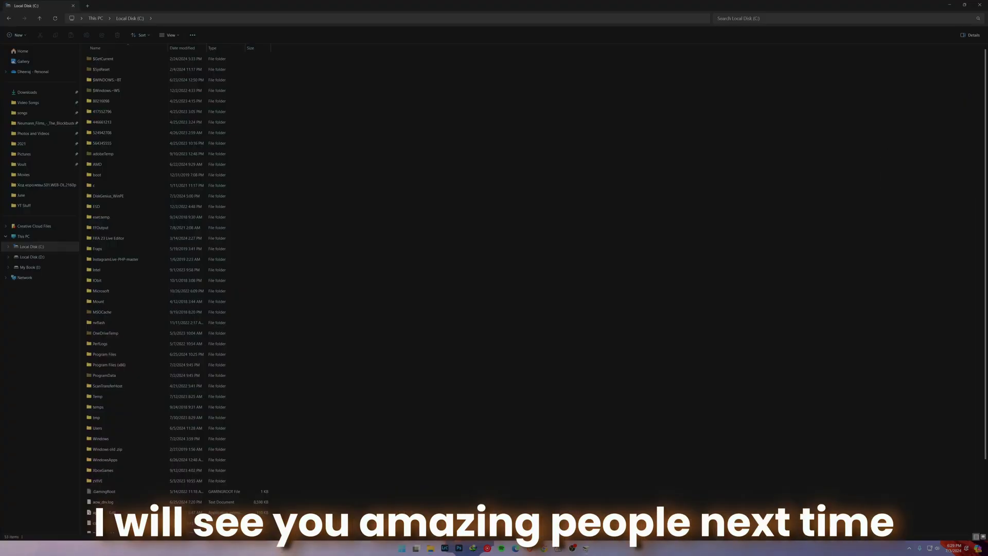
click(585, 550)
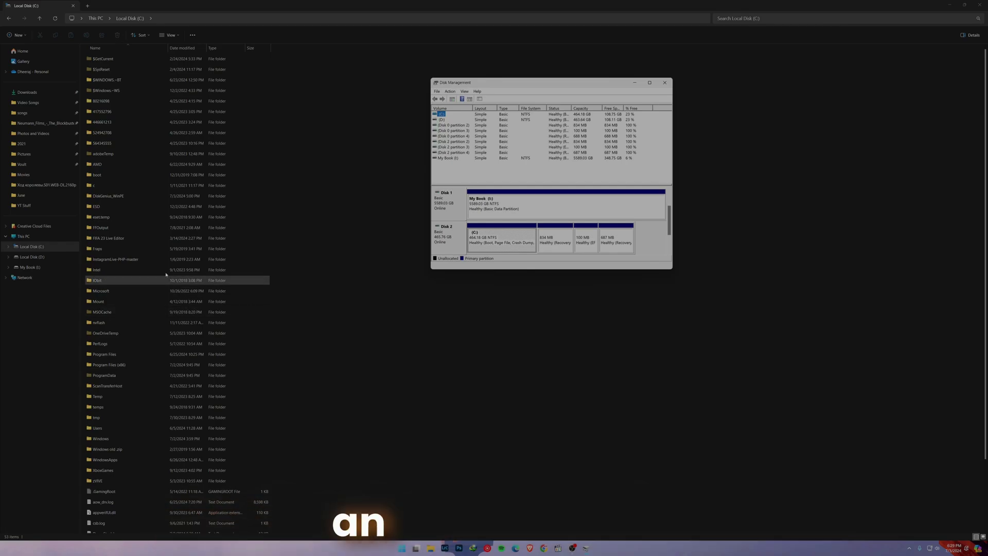
click(23, 51)
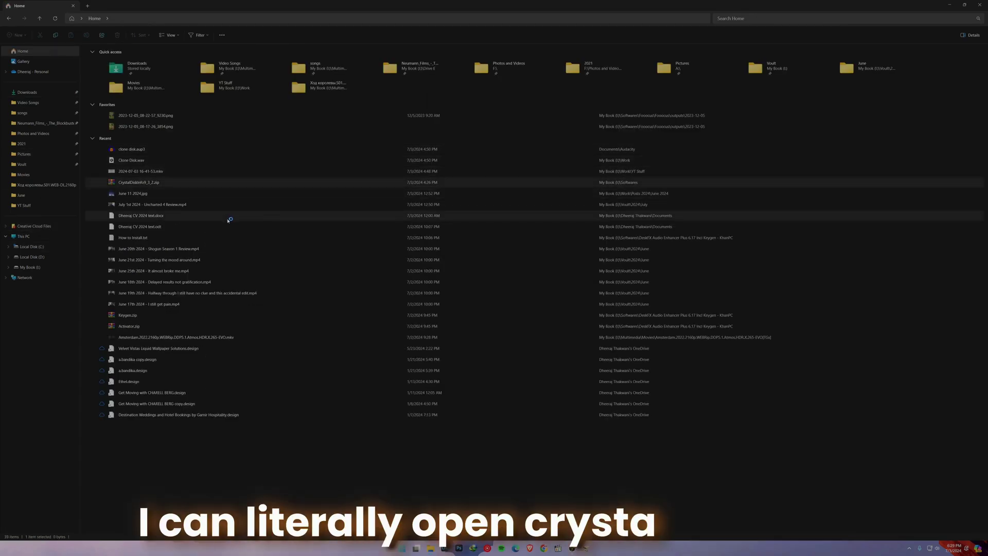
click(525, 262)
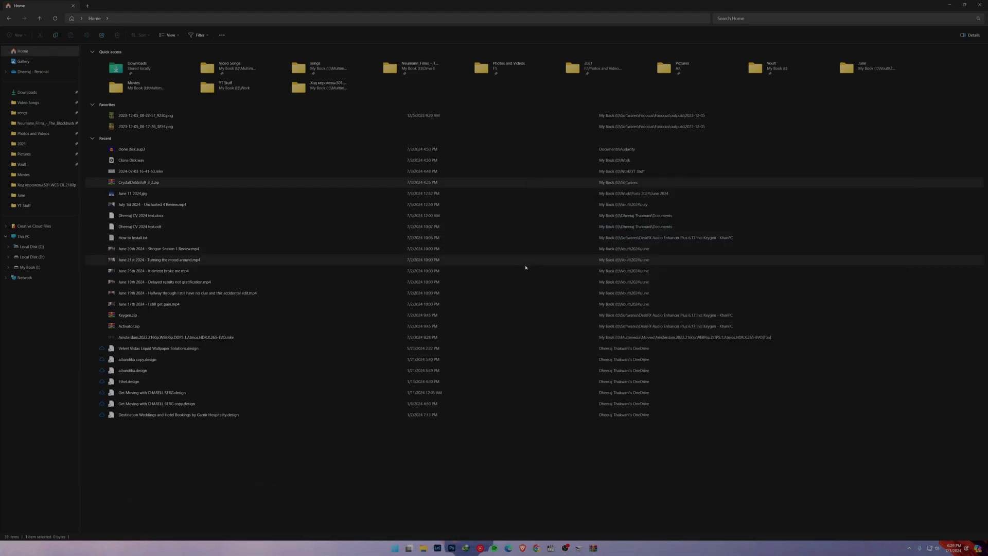
Run DiskInfo64.exe and compare the CT500P3SSD8 C: SSD (2 hours, 6 count) with drive D:.
click(593, 548)
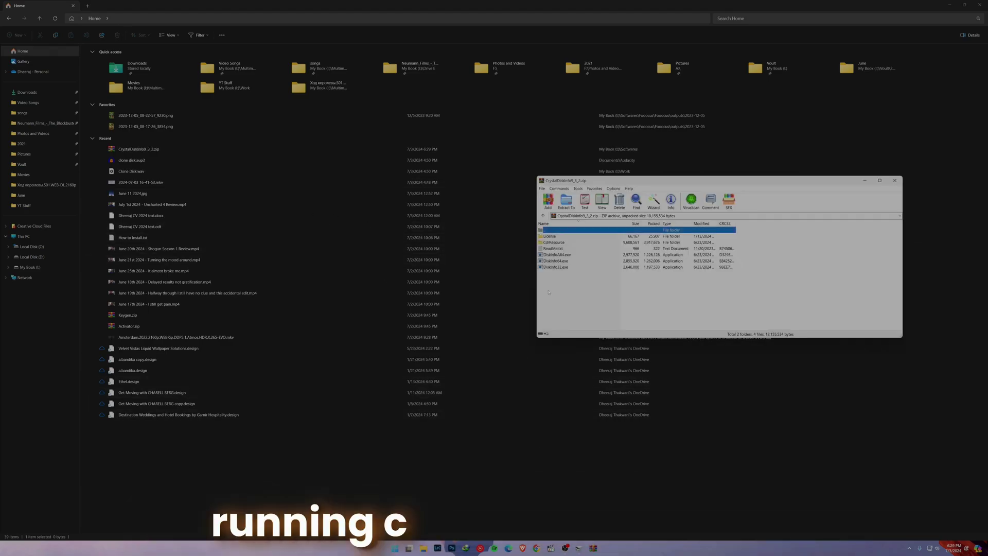
click(564, 261)
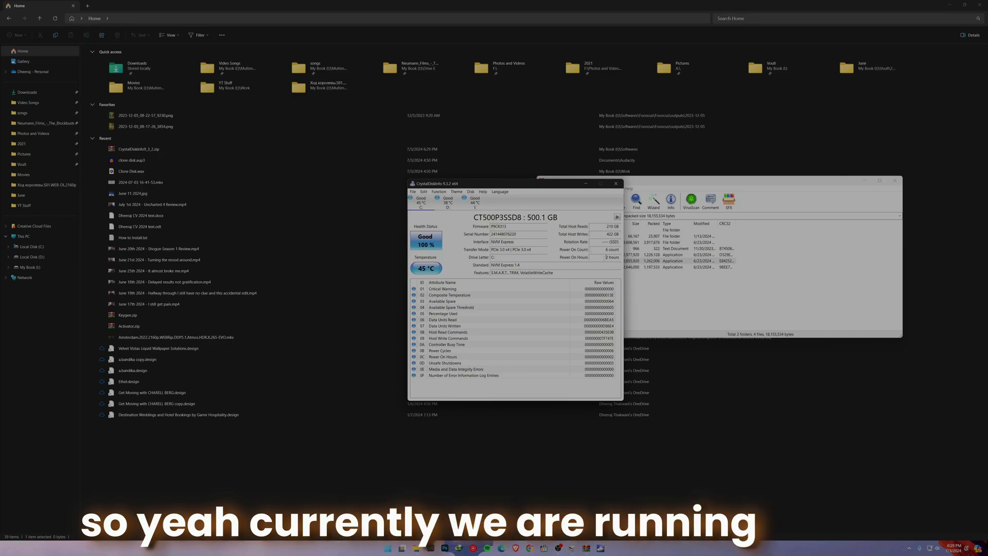
drag(605, 257, 619, 257)
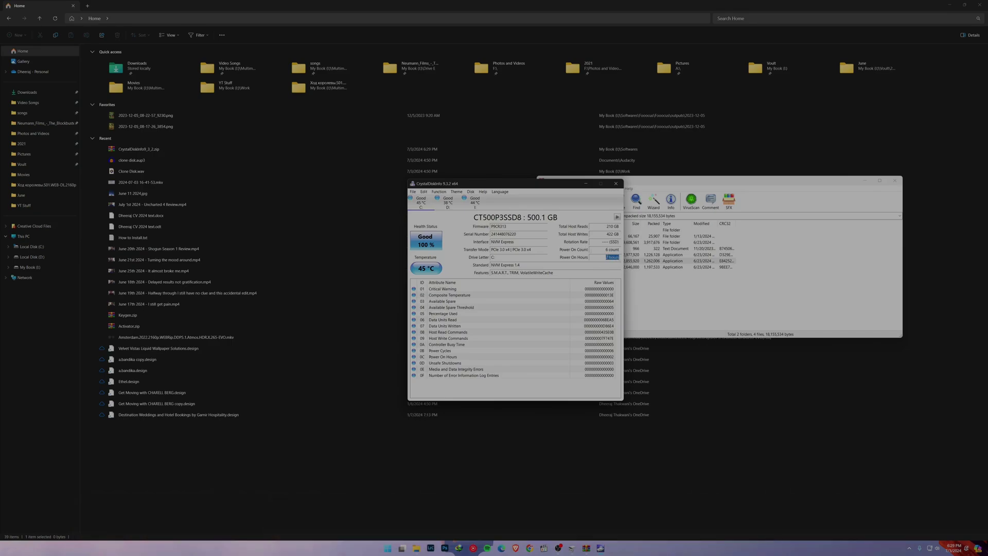
drag(605, 249, 619, 249)
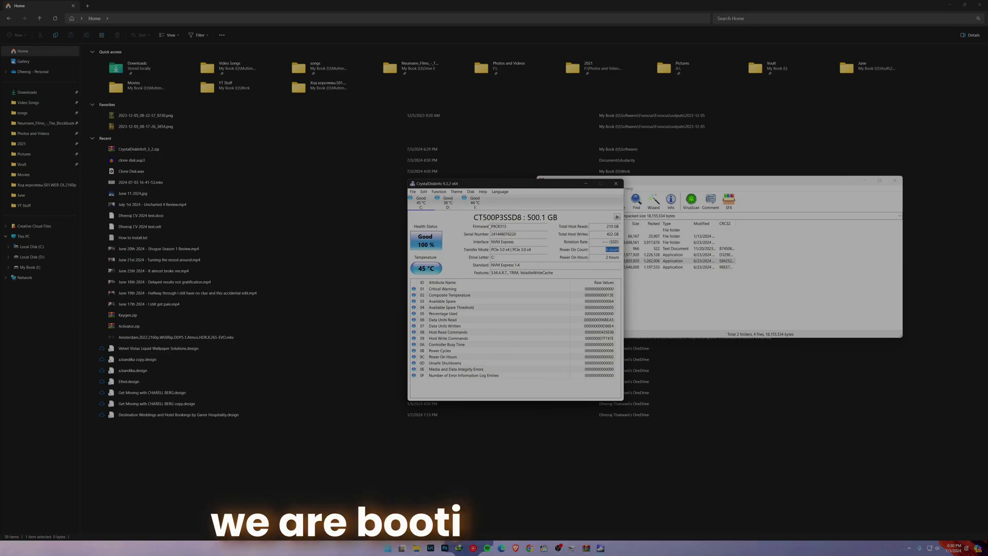
click(449, 206)
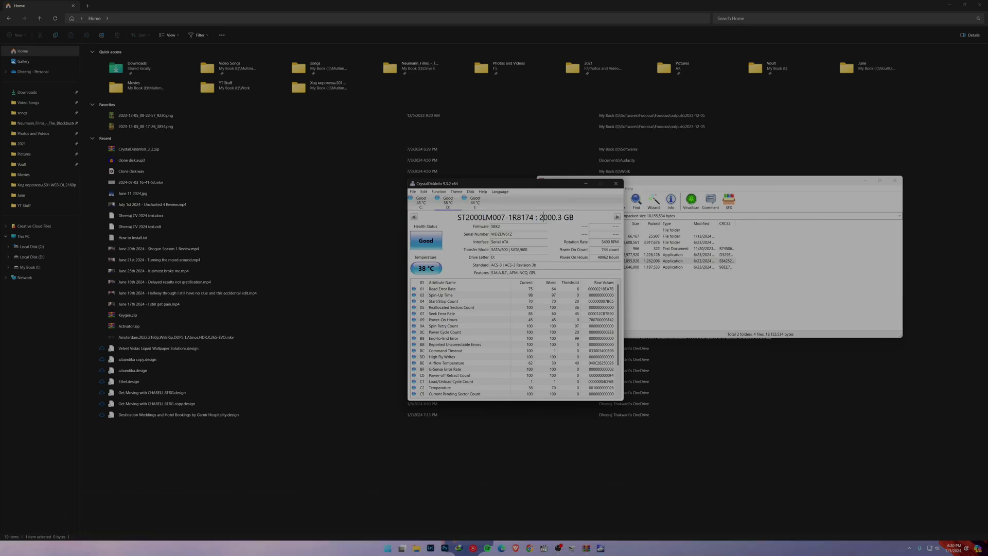
click(434, 206)
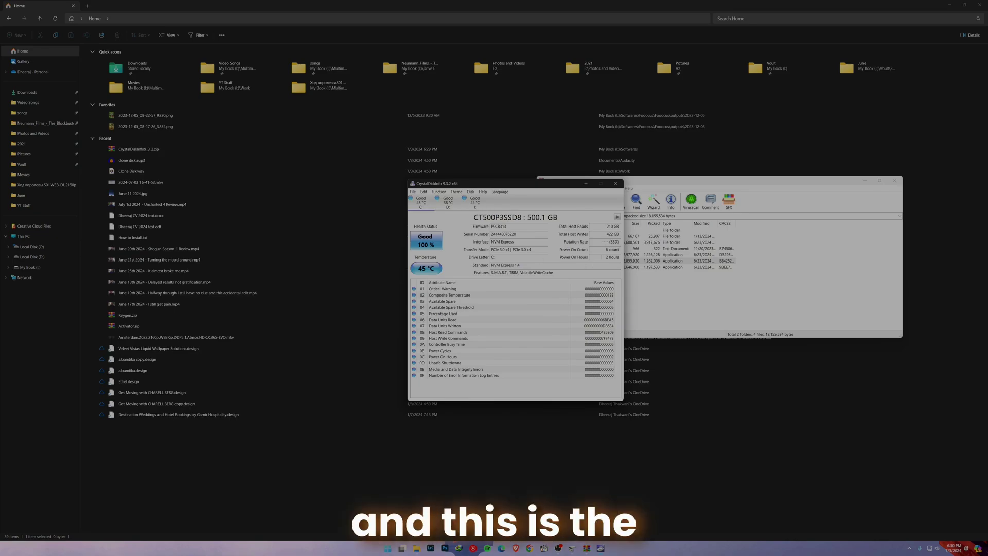
Close CrystalDiskInfo and the WinRAR archive window, leaving File Explorer's Home page.
click(615, 183)
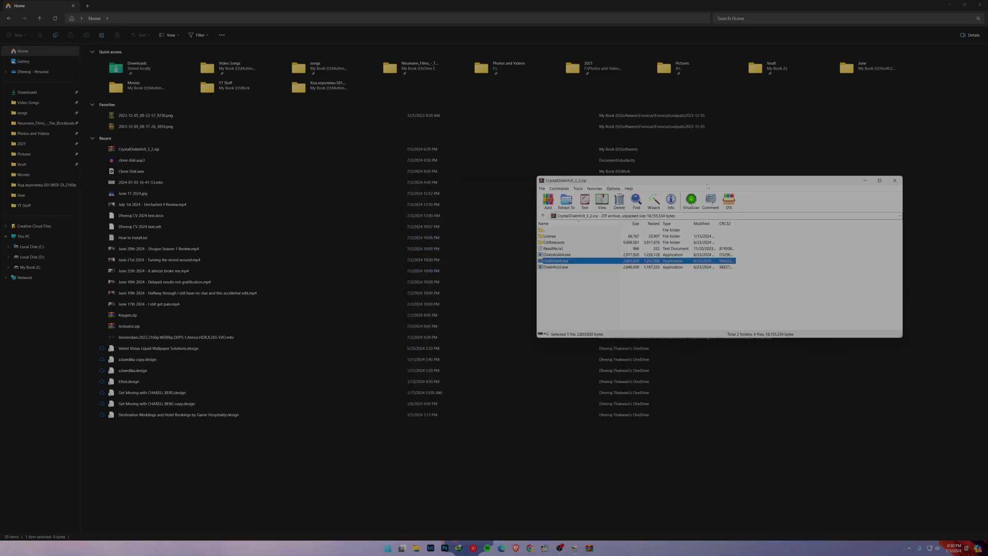
drag(707, 187, 499, 233)
click(679, 227)
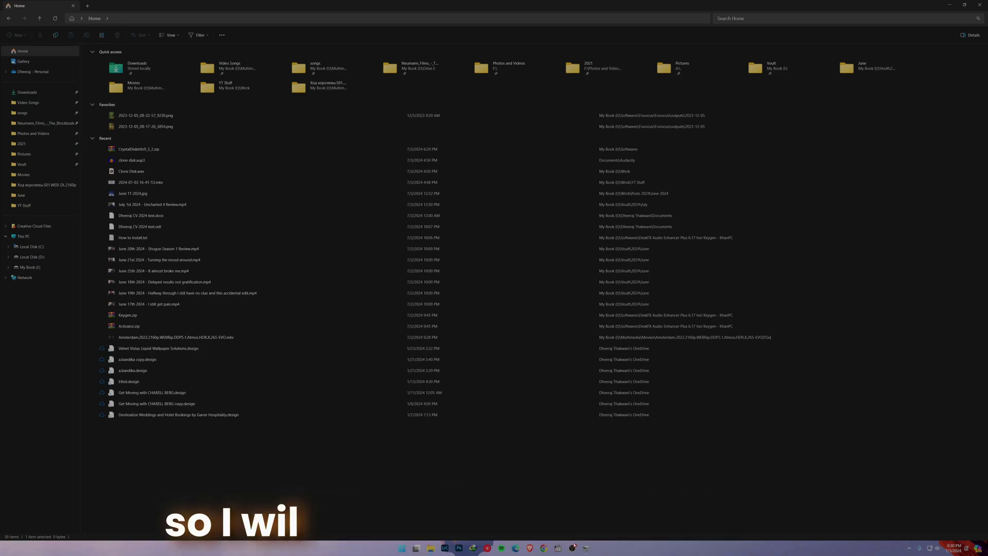
mouse_move(573, 546)
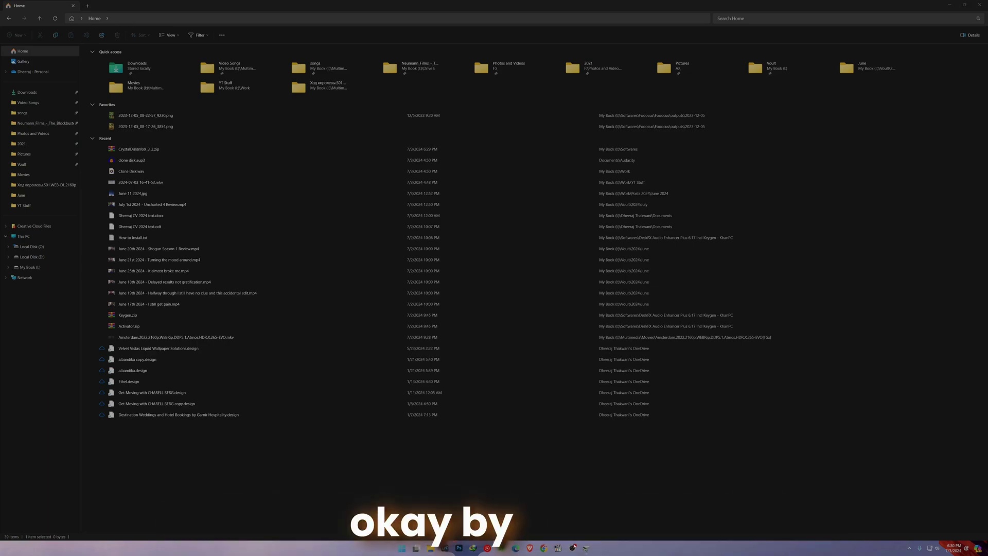